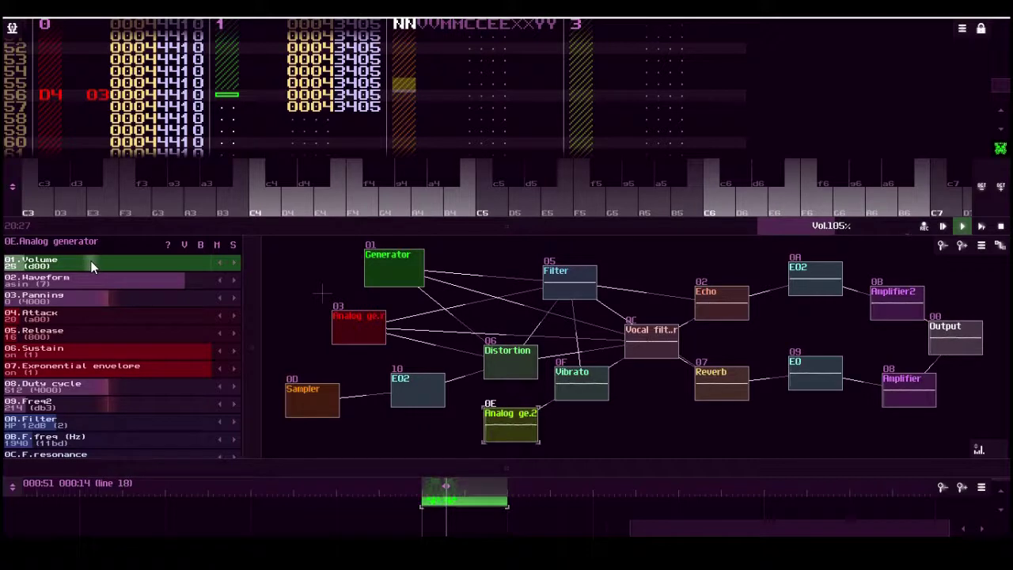
Raise the volume of Analog generator2 (module 0E) to 30
{"action": "scroll", "coordinate": [91, 260], "scroll_direction": "up", "scroll_amount": 3}
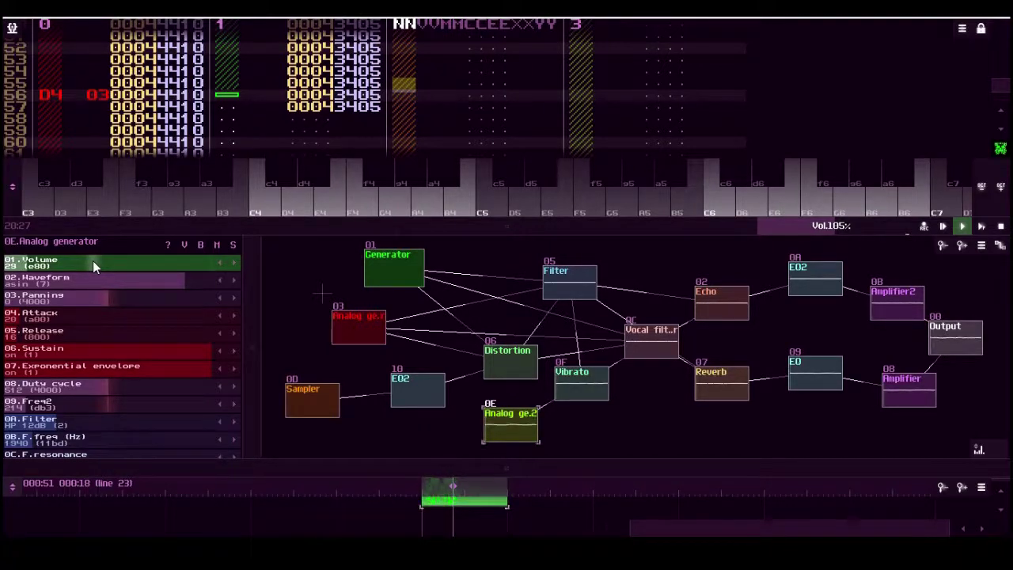
{"action": "scroll", "coordinate": [93, 260], "scroll_direction": "up", "scroll_amount": 1}
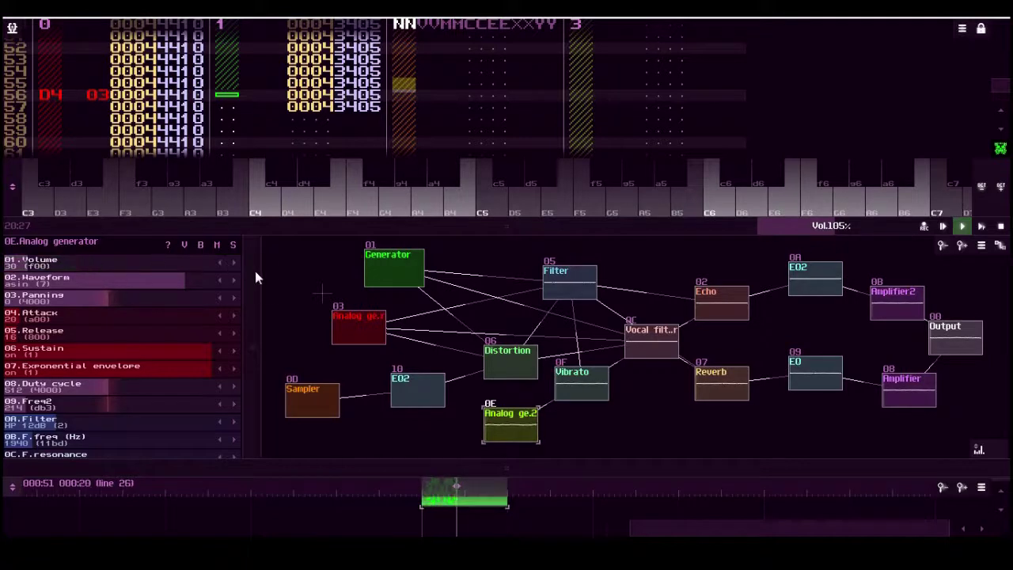
Raise the volume of the red Analog generator (module 03) to 12
{"action": "left_click", "coordinate": [372, 325]}
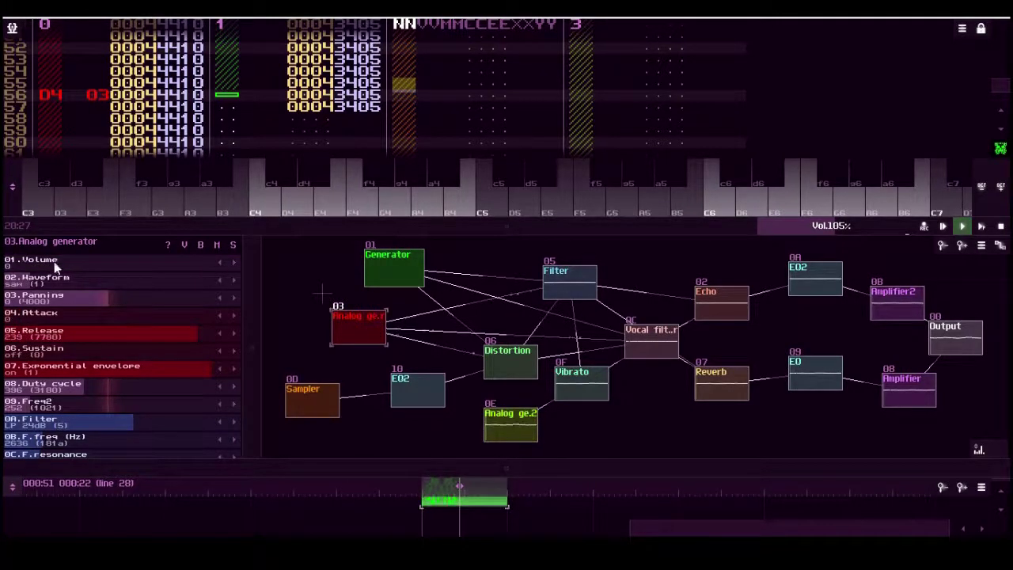
{"action": "scroll", "coordinate": [55, 268], "scroll_direction": "up", "scroll_amount": 2}
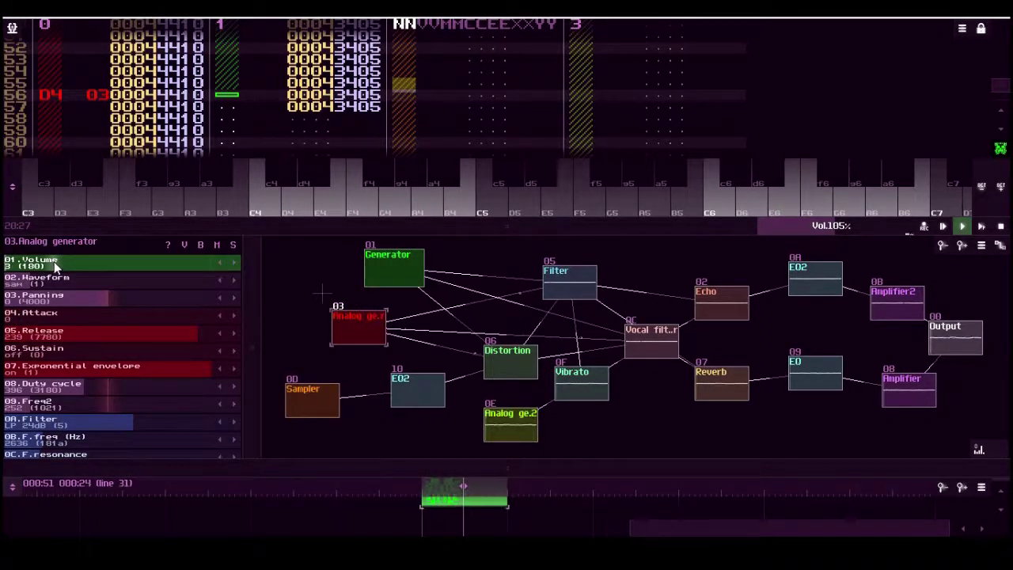
{"action": "scroll", "coordinate": [54, 268], "scroll_direction": "up", "scroll_amount": 3}
{"action": "scroll", "coordinate": [57, 268], "scroll_direction": "up", "scroll_amount": 1}
{"action": "scroll", "coordinate": [58, 268], "scroll_direction": "up", "scroll_amount": 1}
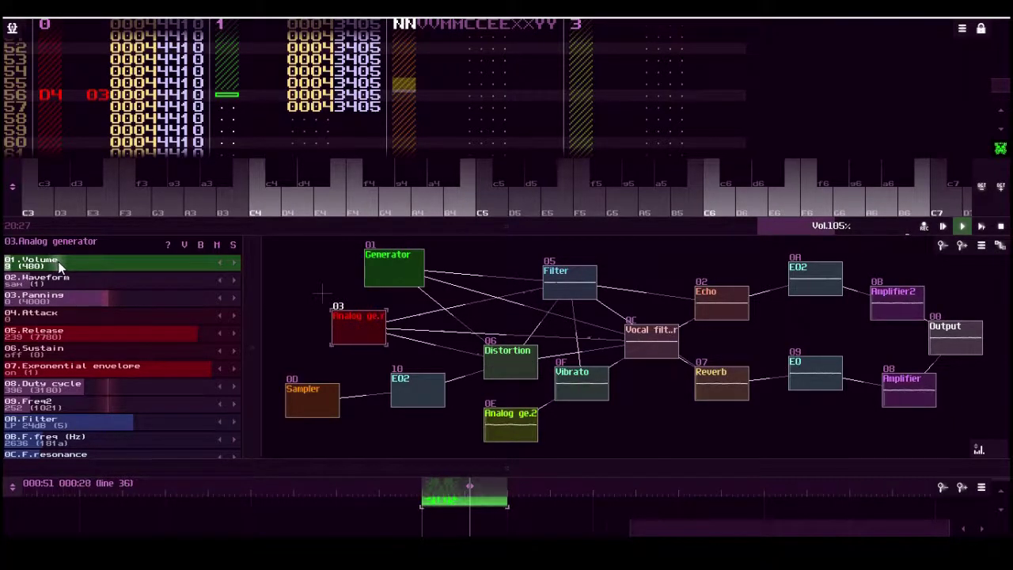
{"action": "scroll", "coordinate": [58, 261], "scroll_direction": "up", "scroll_amount": 2}
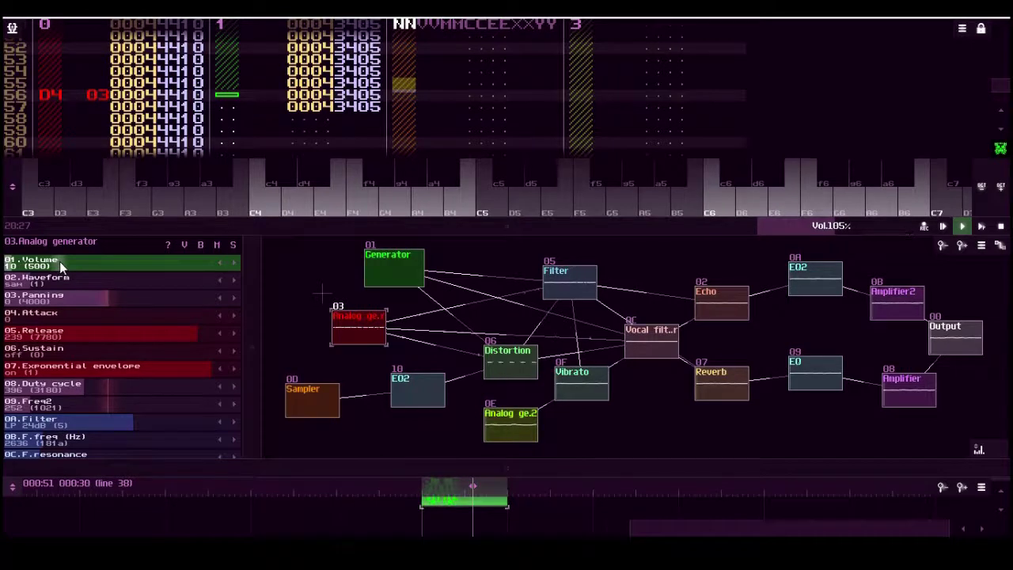
{"action": "scroll", "coordinate": [59, 261], "scroll_direction": "up", "scroll_amount": 1}
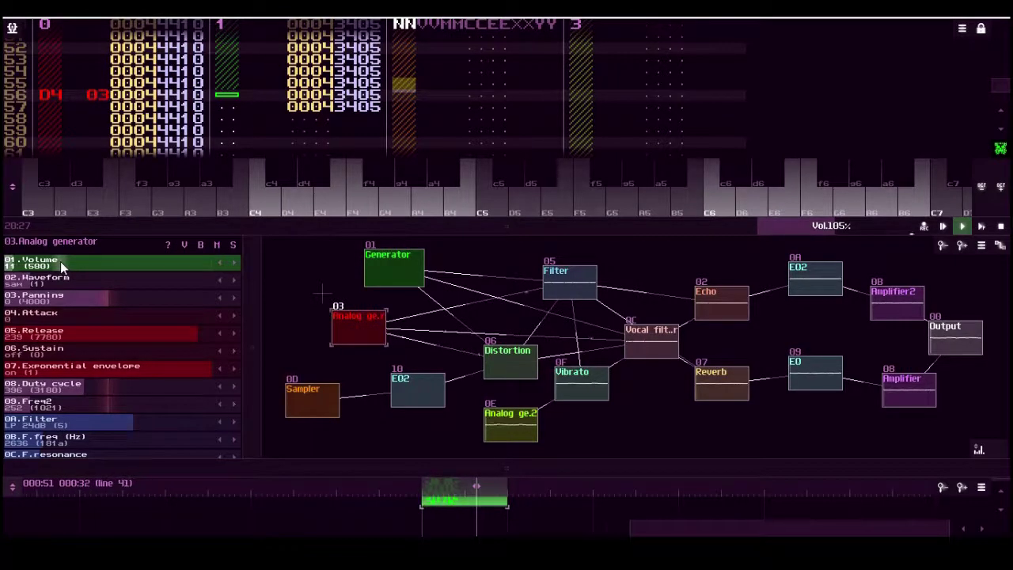
{"action": "scroll", "coordinate": [60, 261], "scroll_direction": "up", "scroll_amount": 1}
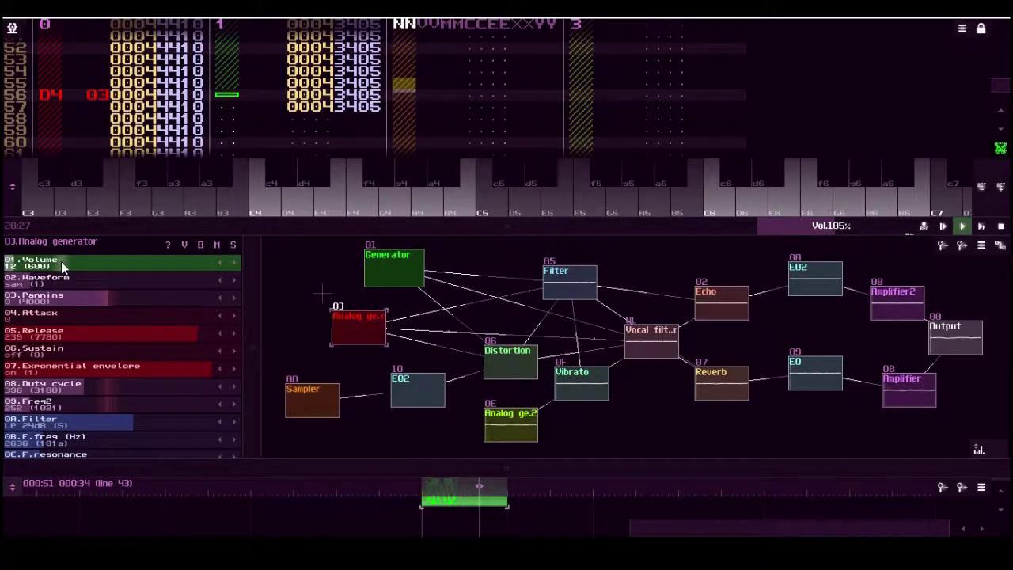
Gradually raise the volume of Analog generator2 (module 0E) to 53 during playback
{"action": "left_click", "coordinate": [498, 421]}
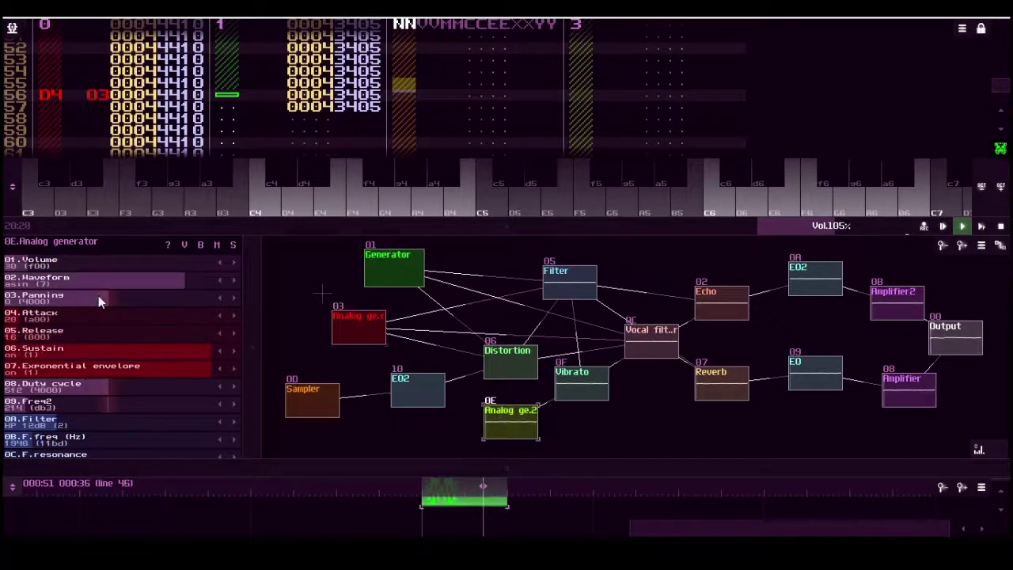
{"action": "scroll", "coordinate": [69, 274], "scroll_direction": "up", "scroll_amount": 1}
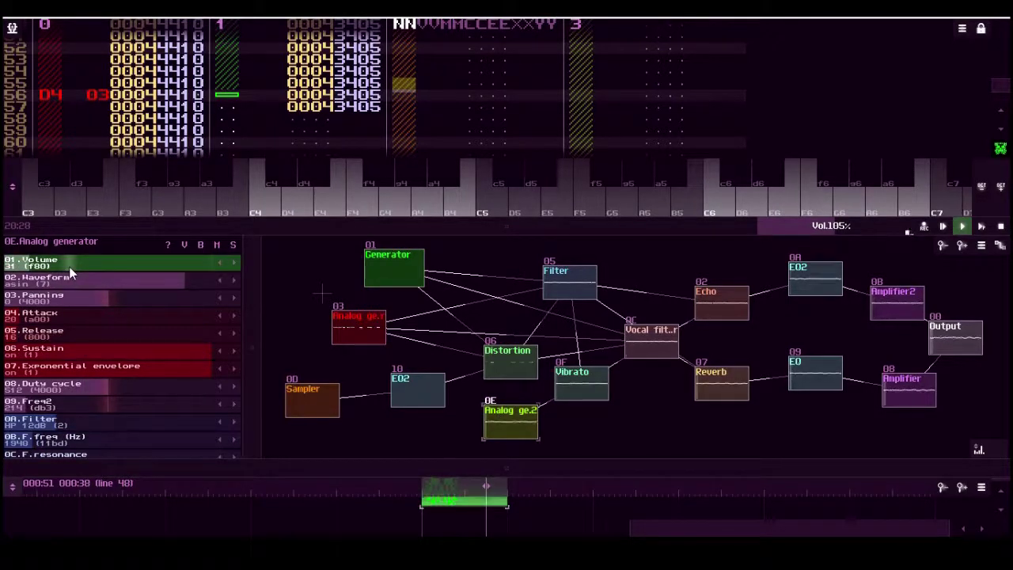
{"action": "scroll", "coordinate": [69, 266], "scroll_direction": "up", "scroll_amount": 1}
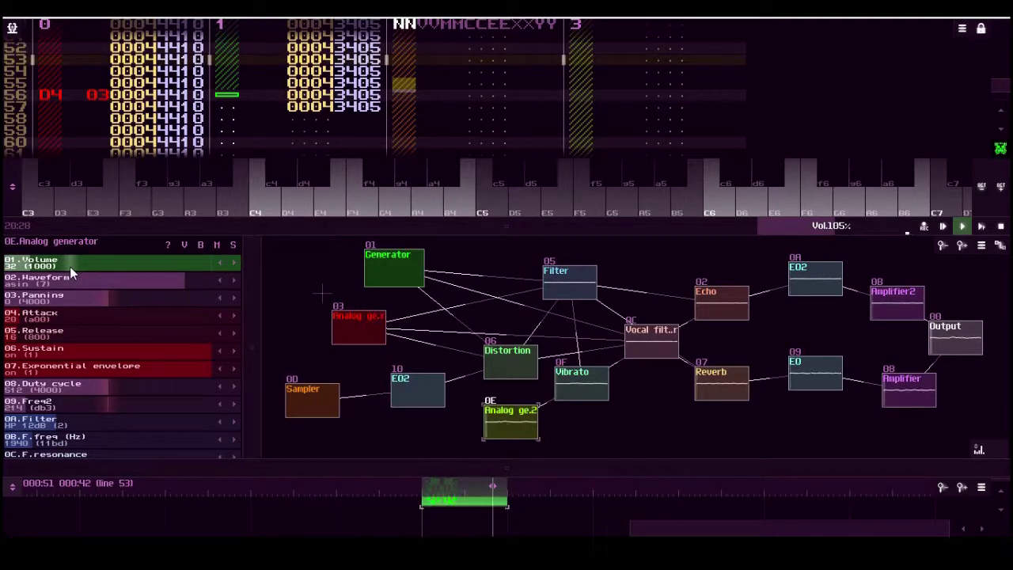
{"action": "scroll", "coordinate": [70, 266], "scroll_direction": "up", "scroll_amount": 1}
{"action": "scroll", "coordinate": [71, 266], "scroll_direction": "up", "scroll_amount": 2}
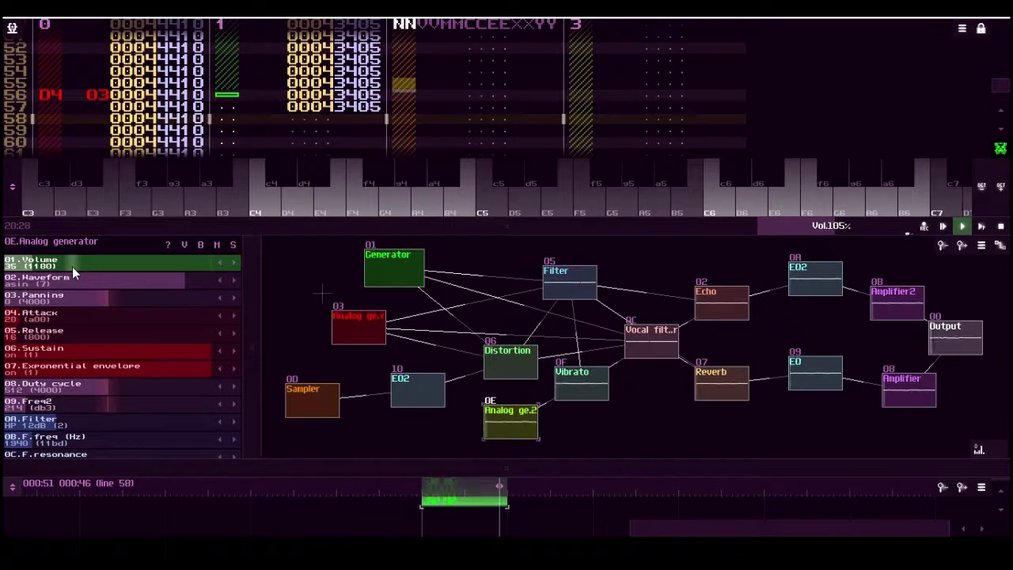
{"action": "scroll", "coordinate": [74, 266], "scroll_direction": "up", "scroll_amount": 4}
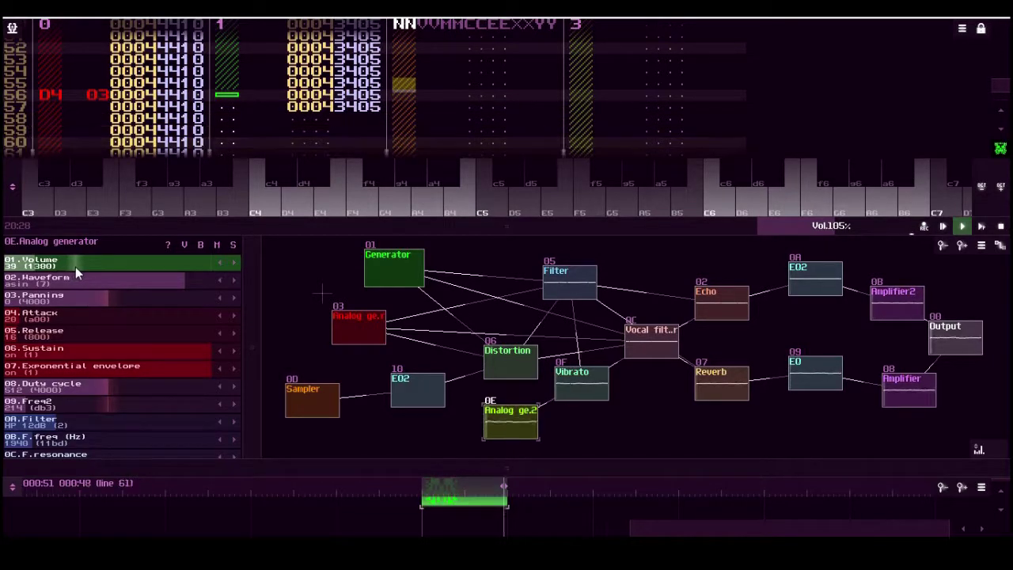
{"action": "scroll", "coordinate": [76, 266], "scroll_direction": "up", "scroll_amount": 3}
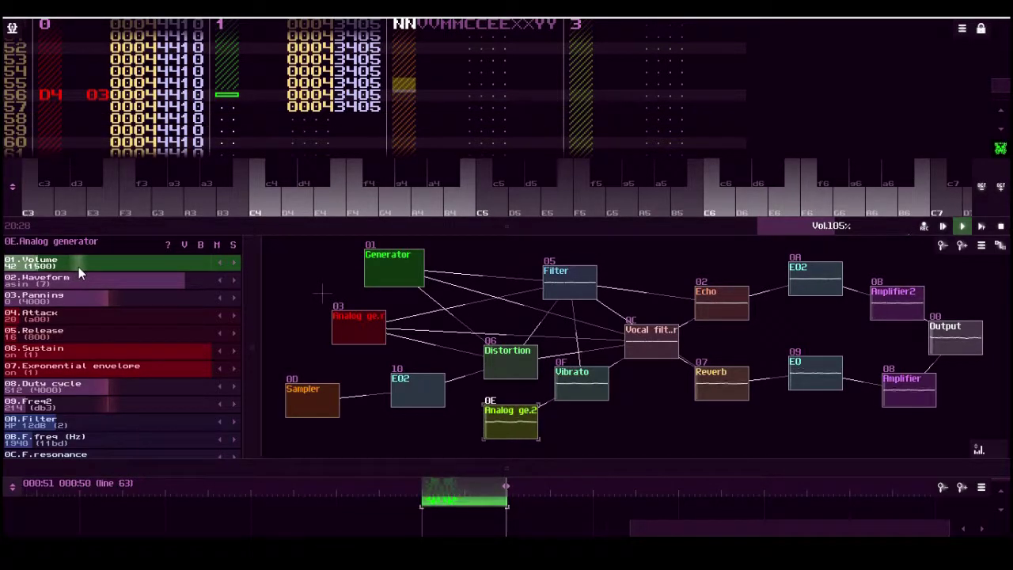
{"action": "scroll", "coordinate": [79, 267], "scroll_direction": "up", "scroll_amount": 1}
{"action": "scroll", "coordinate": [80, 267], "scroll_direction": "up", "scroll_amount": 2}
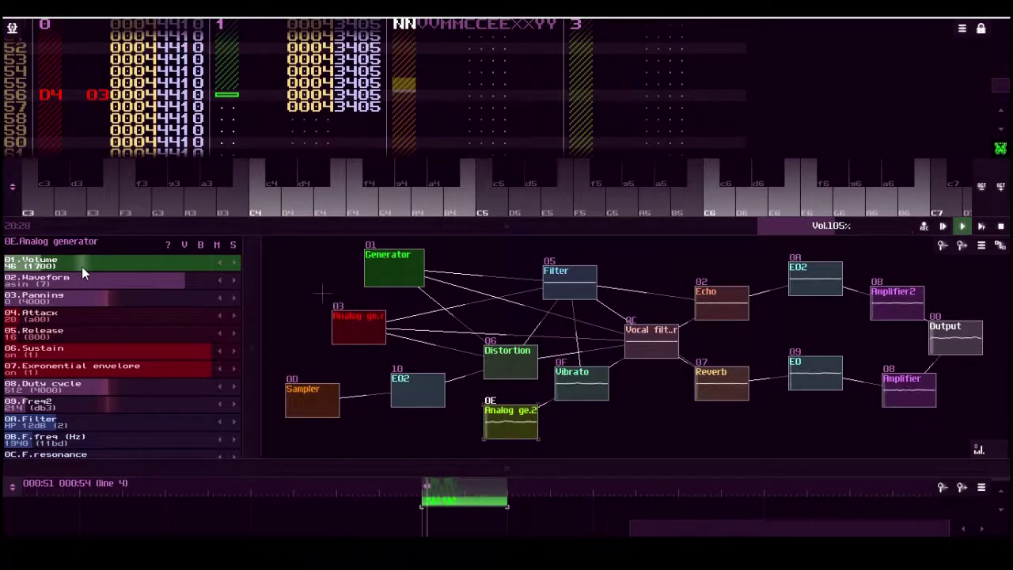
{"action": "scroll", "coordinate": [82, 266], "scroll_direction": "up", "scroll_amount": 3}
{"action": "scroll", "coordinate": [84, 267], "scroll_direction": "up", "scroll_amount": 3}
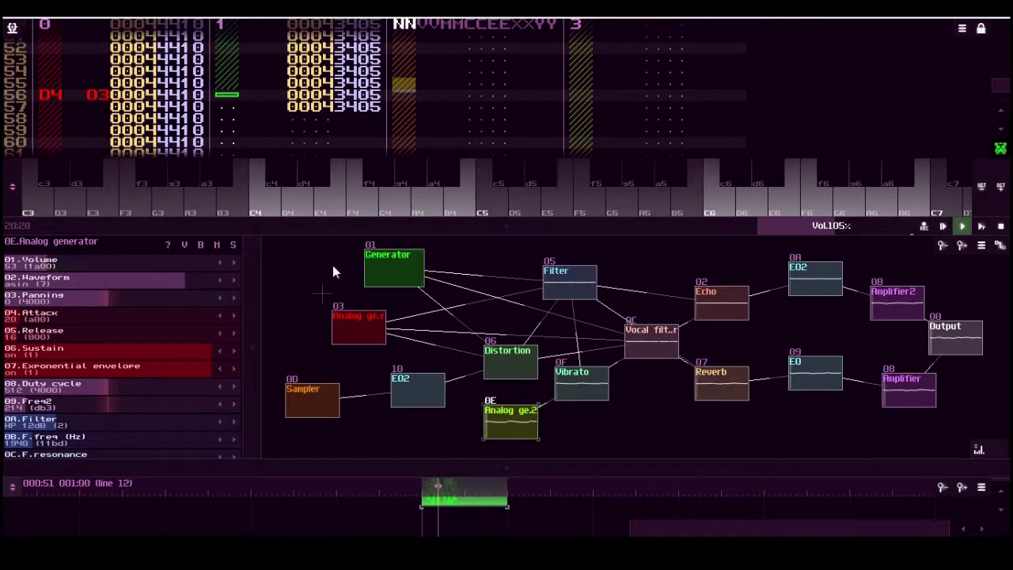
Raise the volume of the Generator (module 01) to 8
{"action": "left_click", "coordinate": [390, 268]}
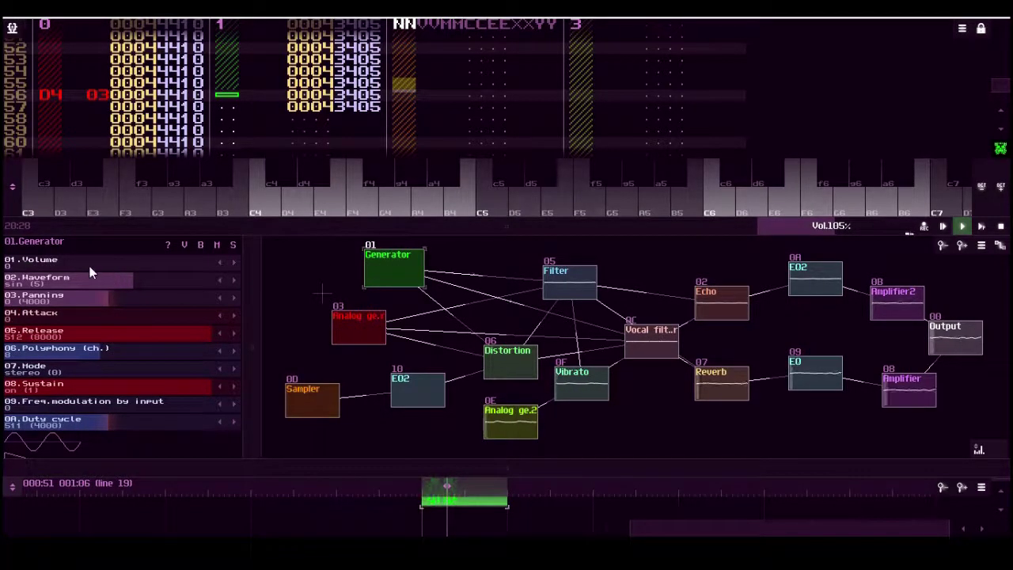
{"action": "left_click_drag", "start_coordinate": [70, 265], "coordinate": [78, 265]}
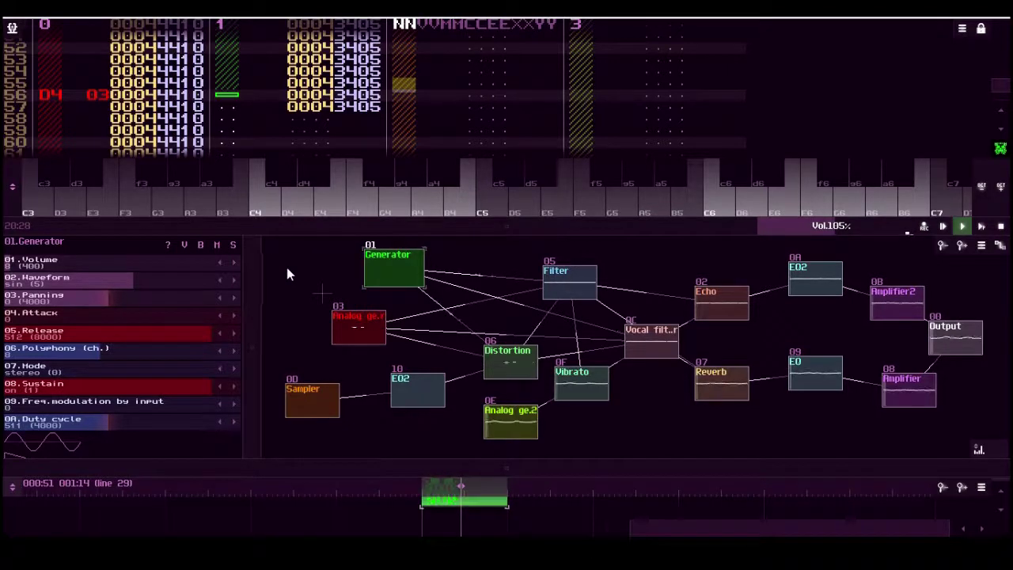
Enlarge the pattern editor to view the earlier pattern lines, and shrink it back to make room for the modules
{"action": "left_click_drag", "start_coordinate": [351, 227], "coordinate": [350, 348]}
{"action": "left_click_drag", "start_coordinate": [1006, 172], "coordinate": [995, 145]}
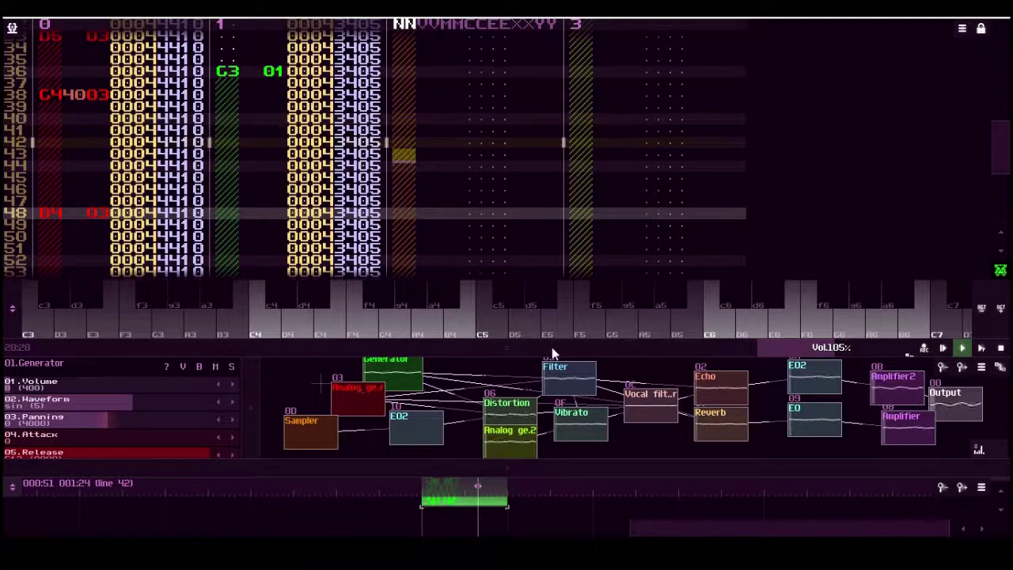
{"action": "left_click_drag", "start_coordinate": [551, 347], "coordinate": [552, 230]}
Gradually raise the Sampler's volume to 31 and lower the master volume to 101%
{"action": "left_click", "coordinate": [299, 408]}
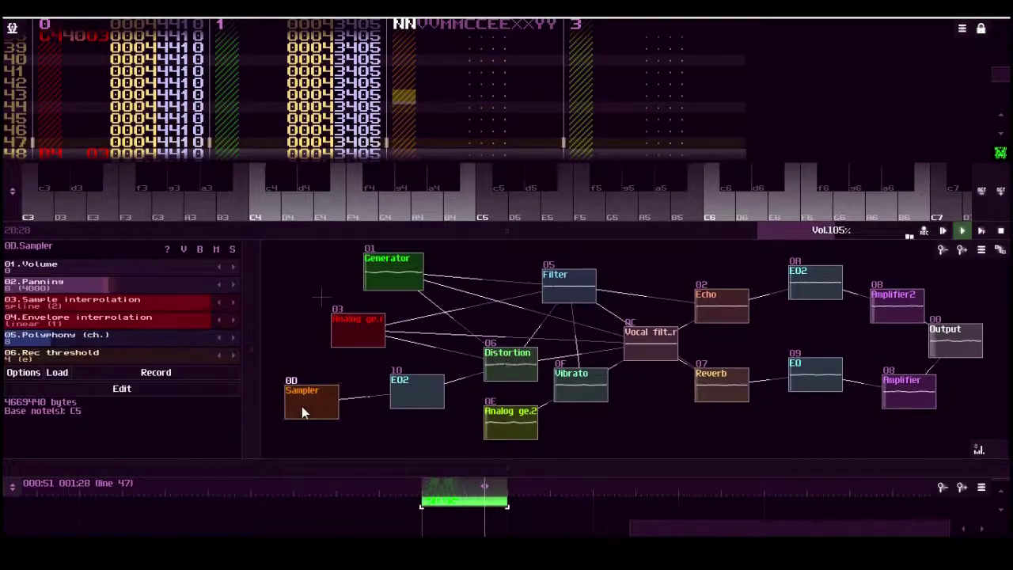
{"action": "left_click", "coordinate": [50, 265]}
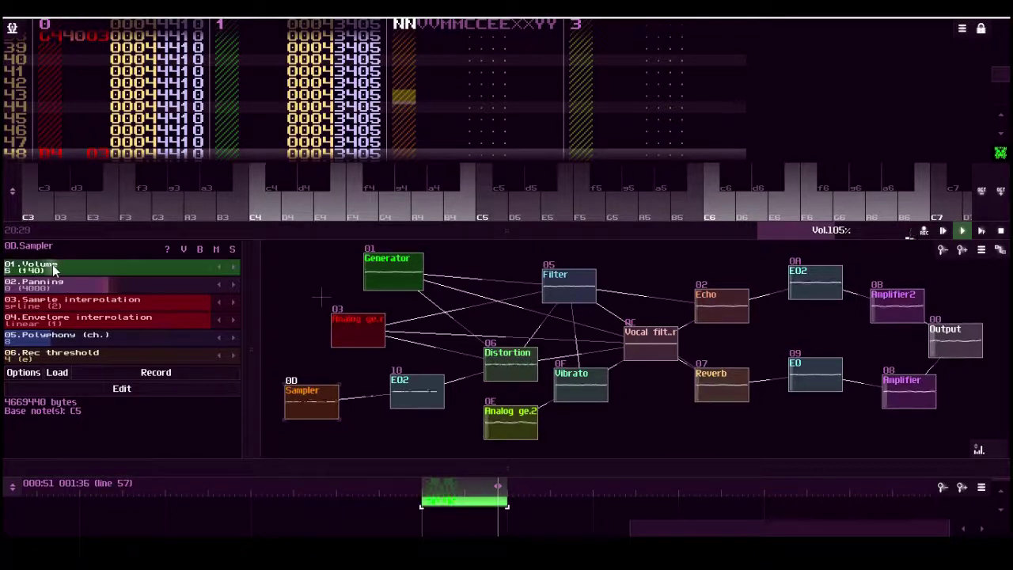
{"action": "left_click_drag", "start_coordinate": [52, 264], "coordinate": [60, 264]}
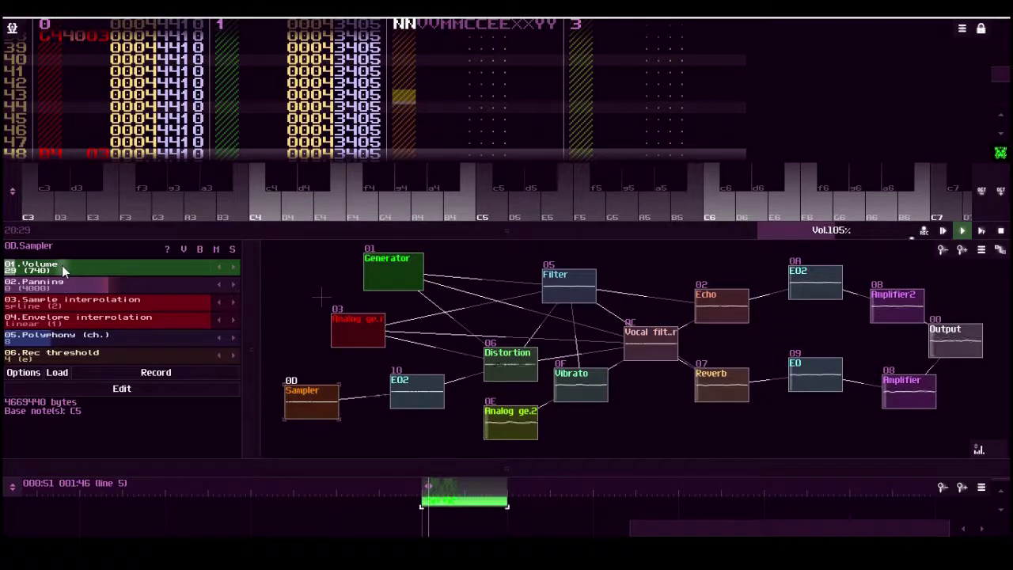
{"action": "left_click_drag", "start_coordinate": [62, 265], "coordinate": [63, 266]}
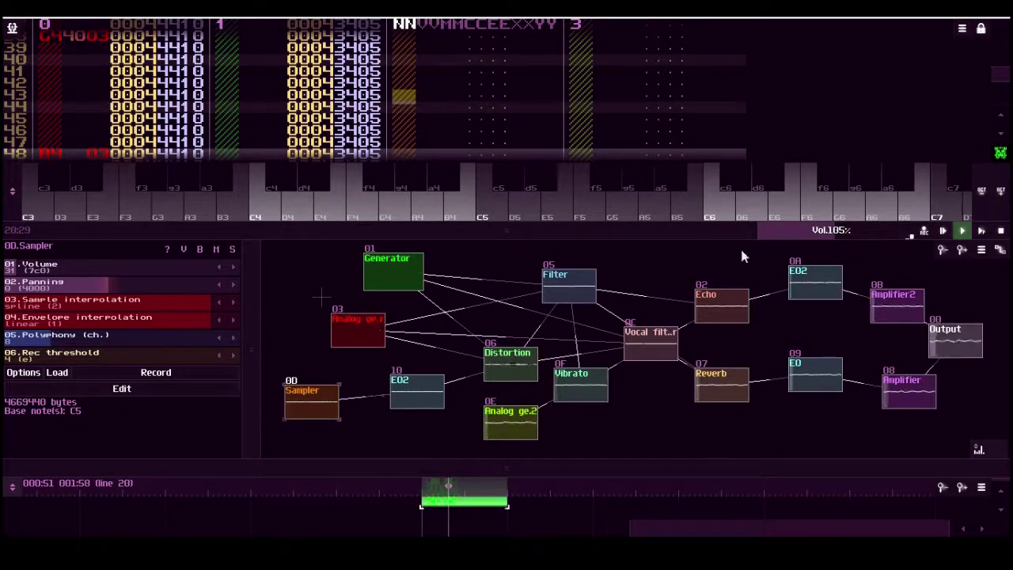
{"action": "scroll", "coordinate": [860, 227], "scroll_direction": "down", "scroll_amount": 4}
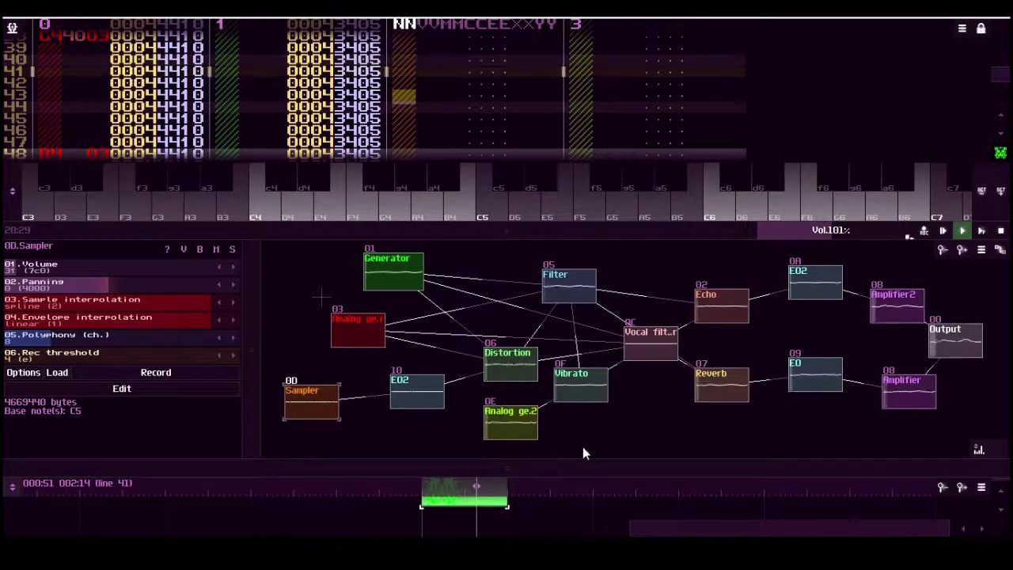
Examine the waveform of the Sampler's sample 0 up close in a widened Multisample instrument editor
{"action": "left_click", "coordinate": [132, 387]}
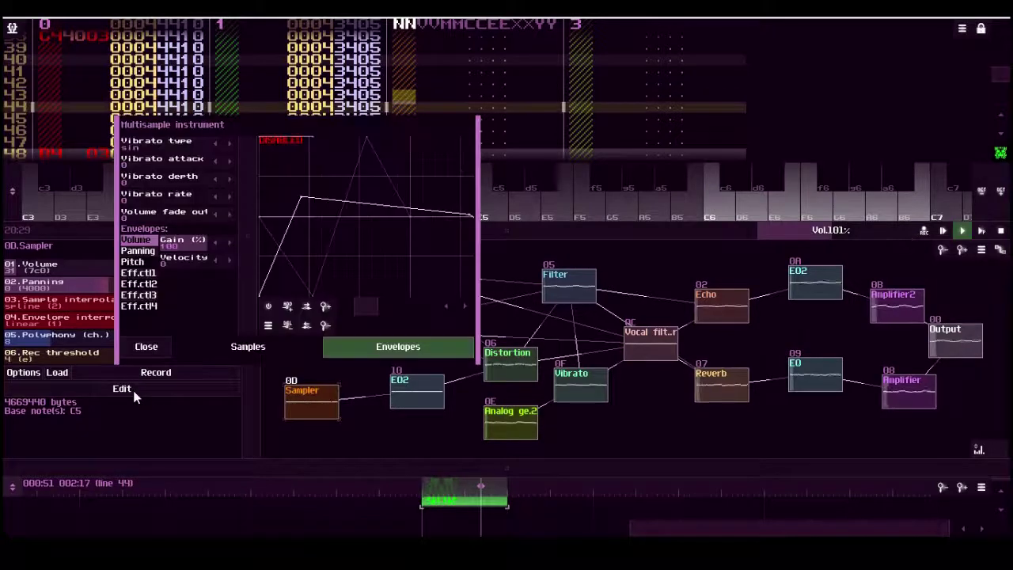
{"action": "left_click", "coordinate": [247, 347]}
{"action": "left_click_drag", "start_coordinate": [477, 291], "coordinate": [856, 253]}
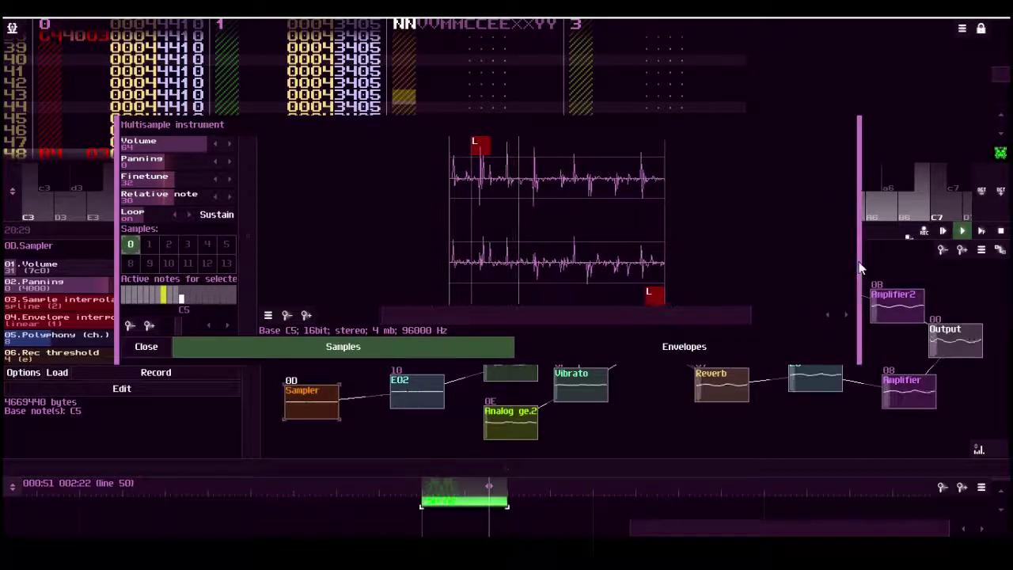
{"action": "left_click", "coordinate": [307, 316]}
{"action": "left_click", "coordinate": [307, 317]}
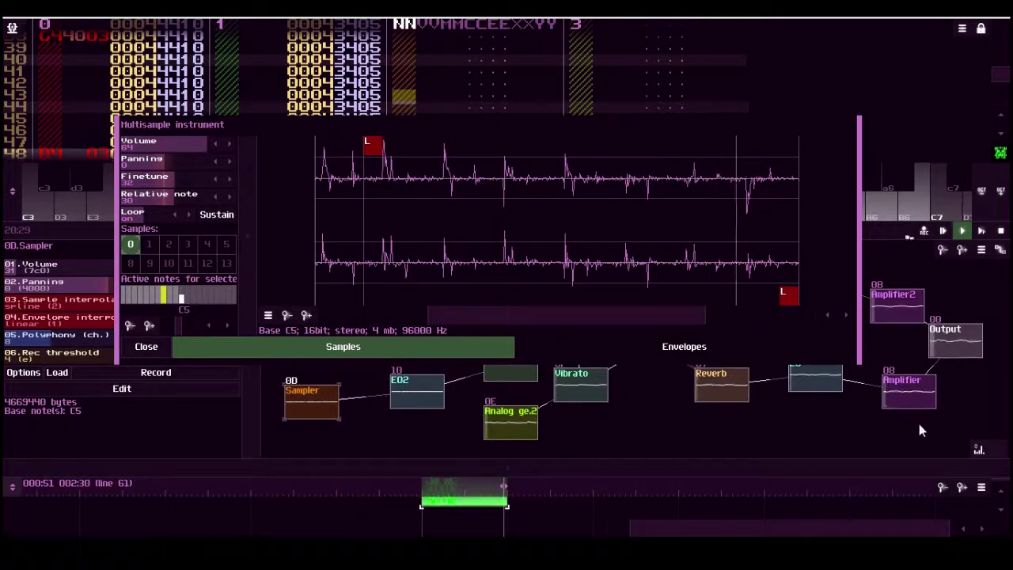
Examine the Output module's frequency spectrum with the sample editor closed, leaving the graph as a thin strip beneath the modules
{"action": "left_click", "coordinate": [981, 450]}
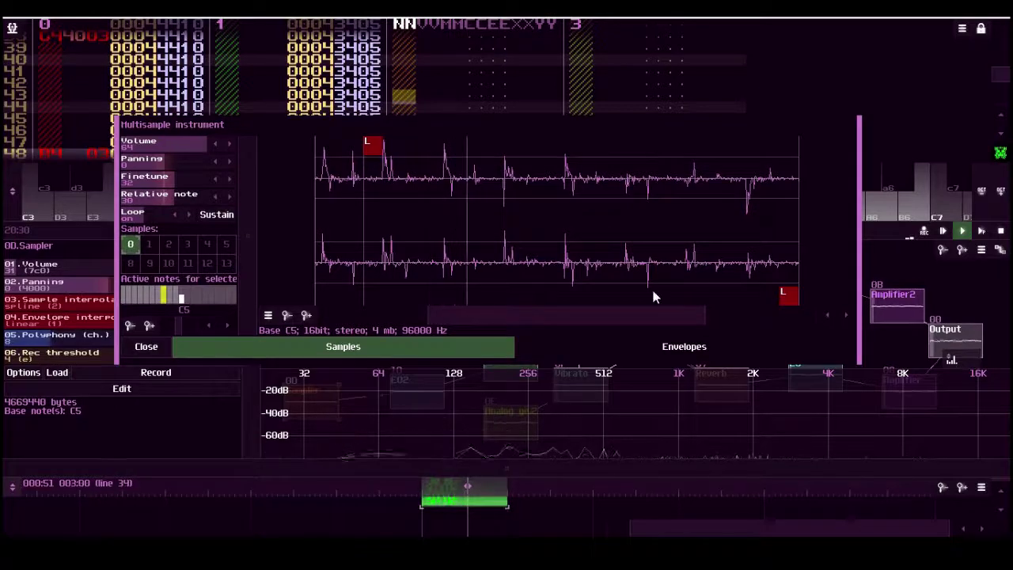
{"action": "left_click", "coordinate": [148, 349]}
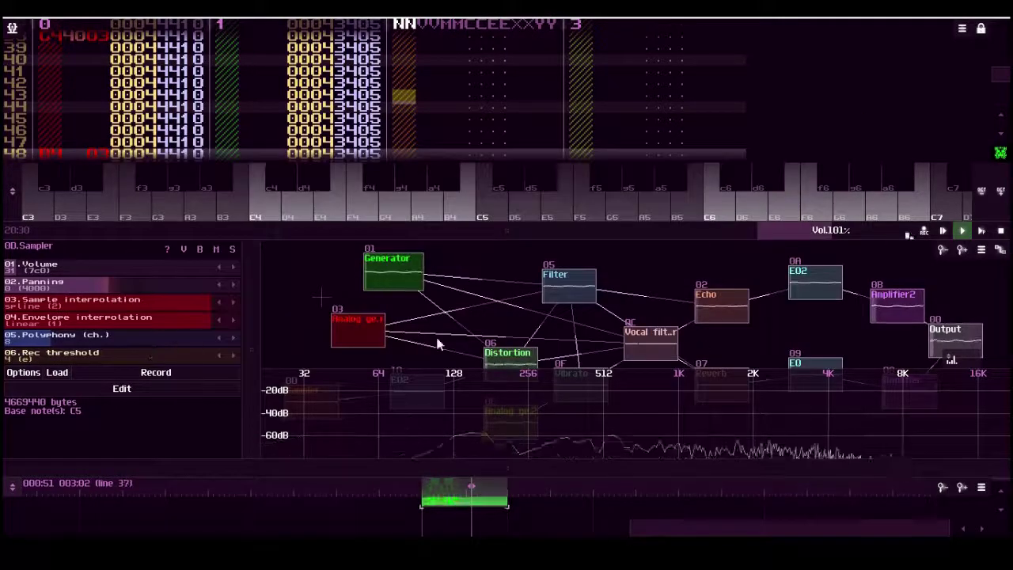
{"action": "left_click", "coordinate": [953, 336]}
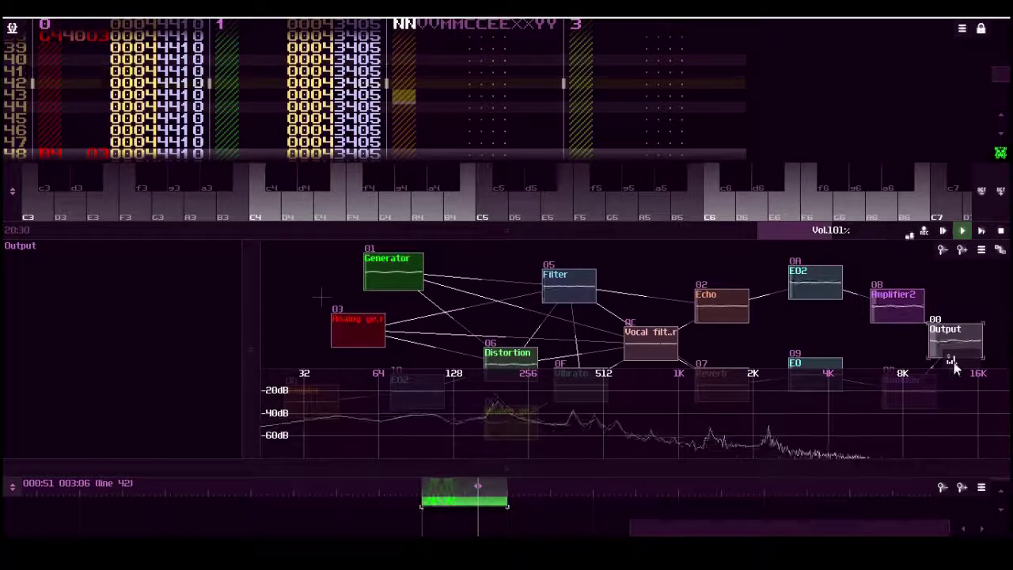
{"action": "left_click_drag", "start_coordinate": [950, 356], "coordinate": [947, 323]}
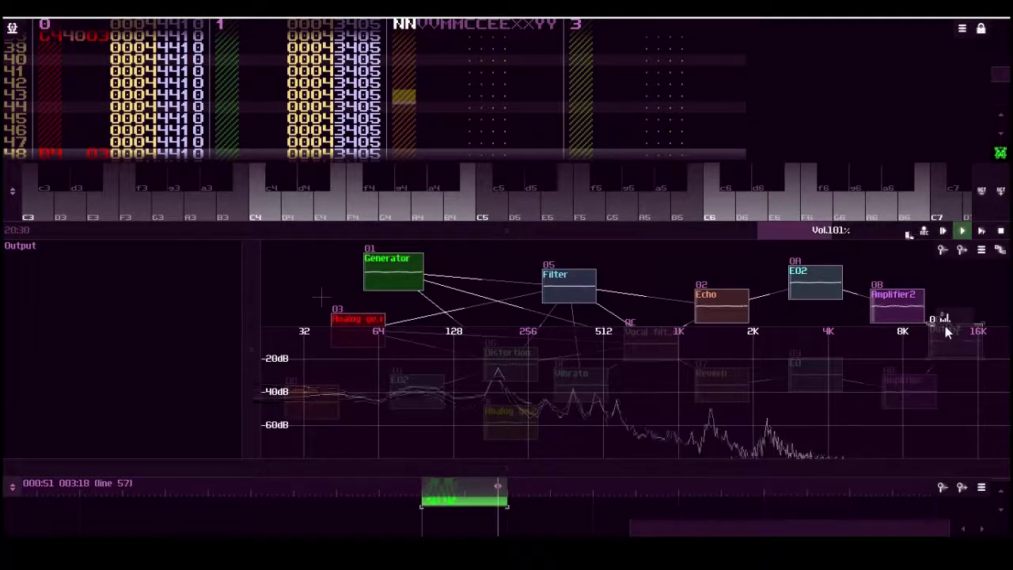
{"action": "left_click_drag", "start_coordinate": [946, 319], "coordinate": [947, 425]}
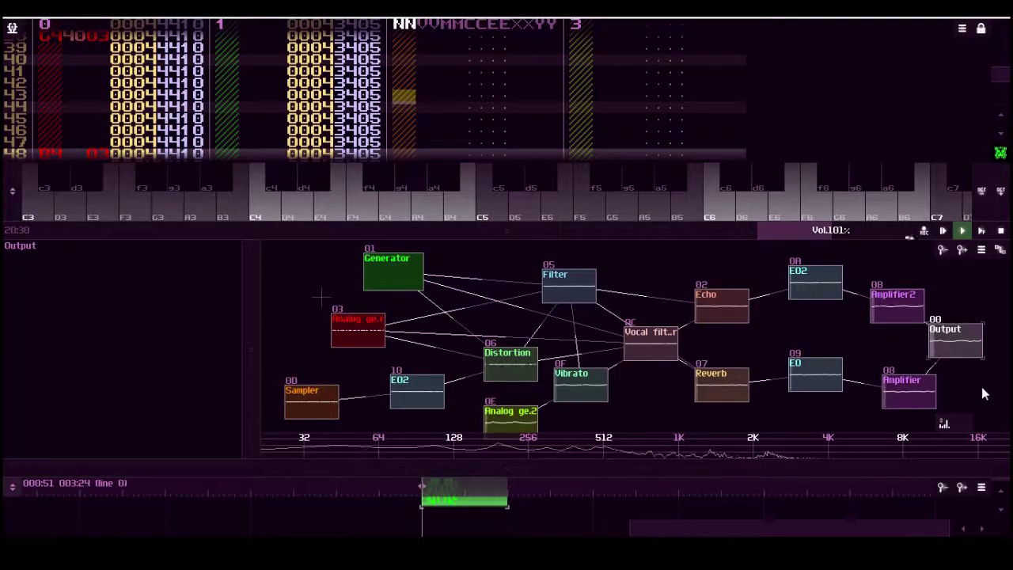
Examine the middle of the module network up close, around the Distortion, Vibrato, Vocal filter and Reverb modules
{"action": "left_click_drag", "start_coordinate": [774, 339], "coordinate": [777, 326]}
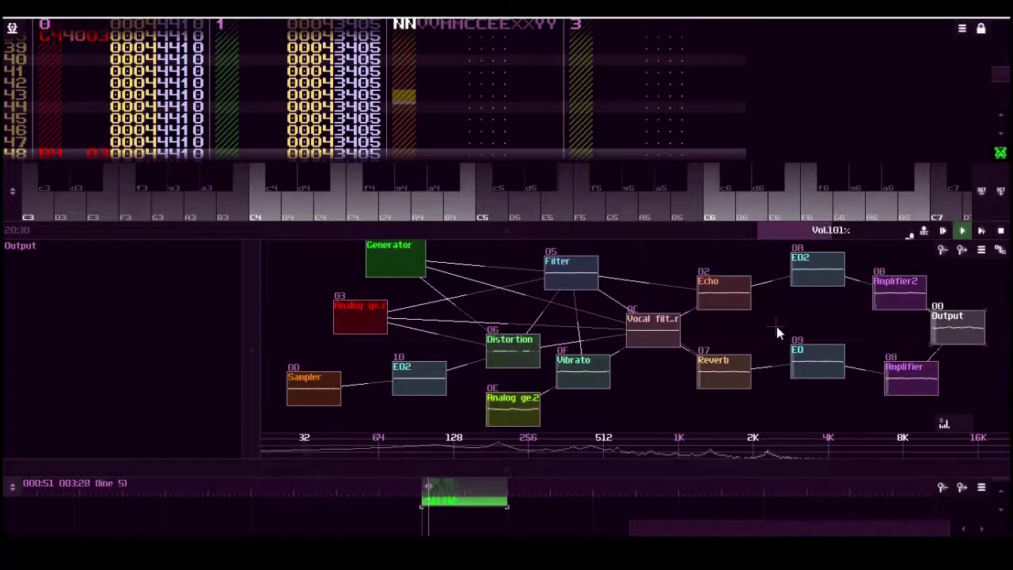
{"action": "left_click", "coordinate": [960, 250]}
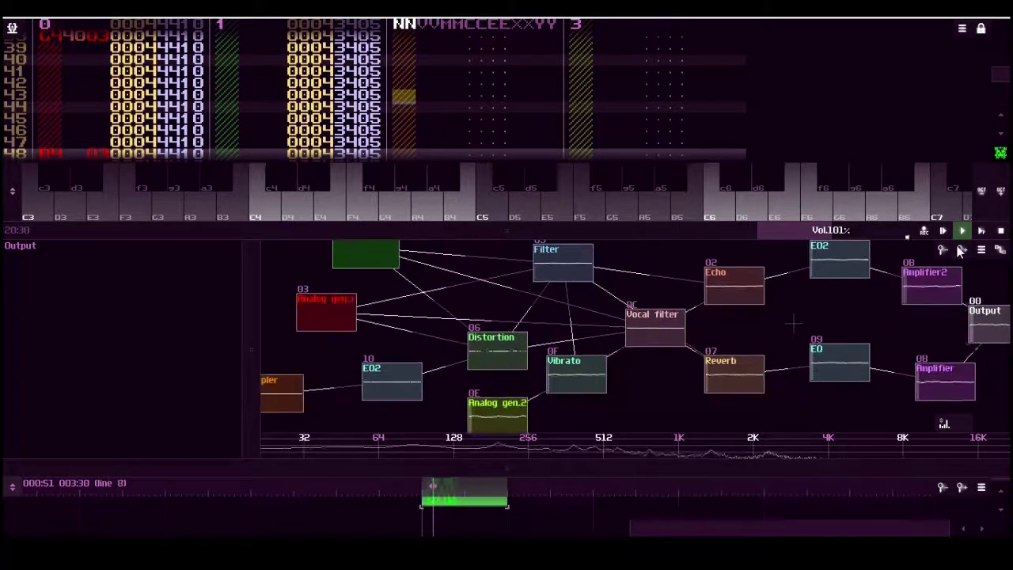
{"action": "left_click", "coordinate": [960, 250]}
{"action": "left_click", "coordinate": [961, 250]}
{"action": "left_click", "coordinate": [961, 250]}
{"action": "left_click", "coordinate": [960, 250]}
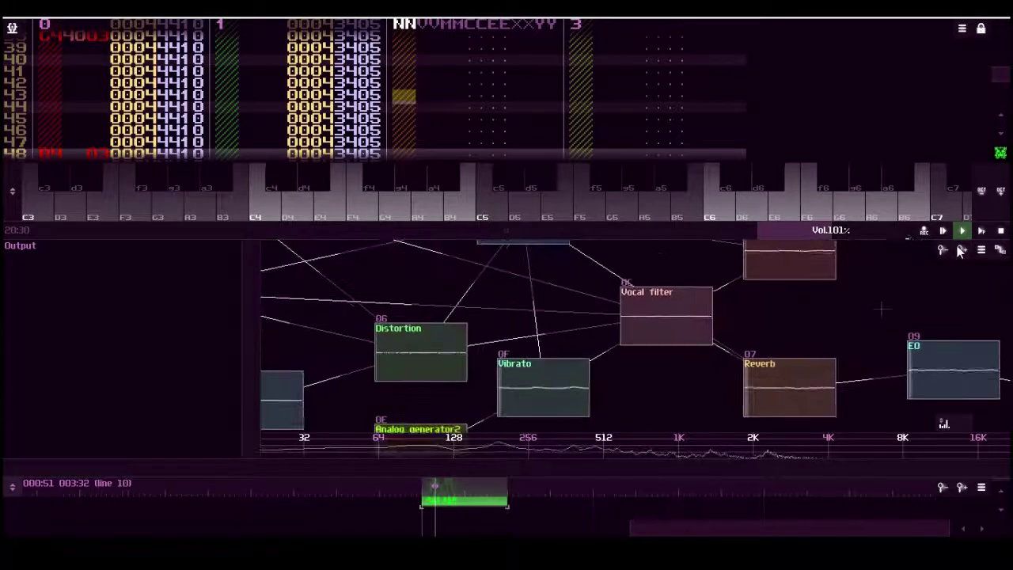
{"action": "left_click", "coordinate": [961, 250]}
{"action": "left_click", "coordinate": [961, 250]}
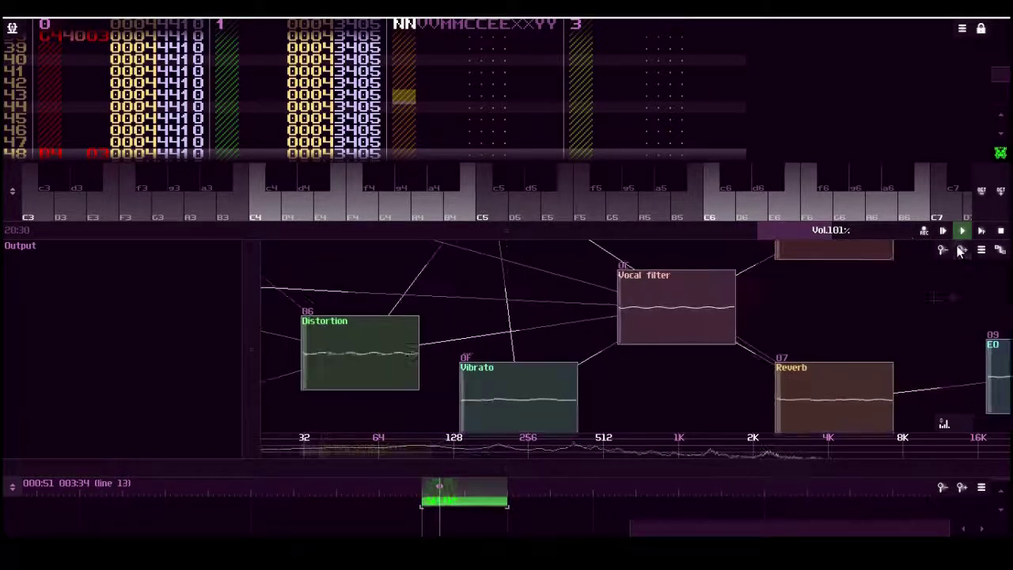
{"action": "left_click_drag", "start_coordinate": [702, 378], "coordinate": [803, 380]}
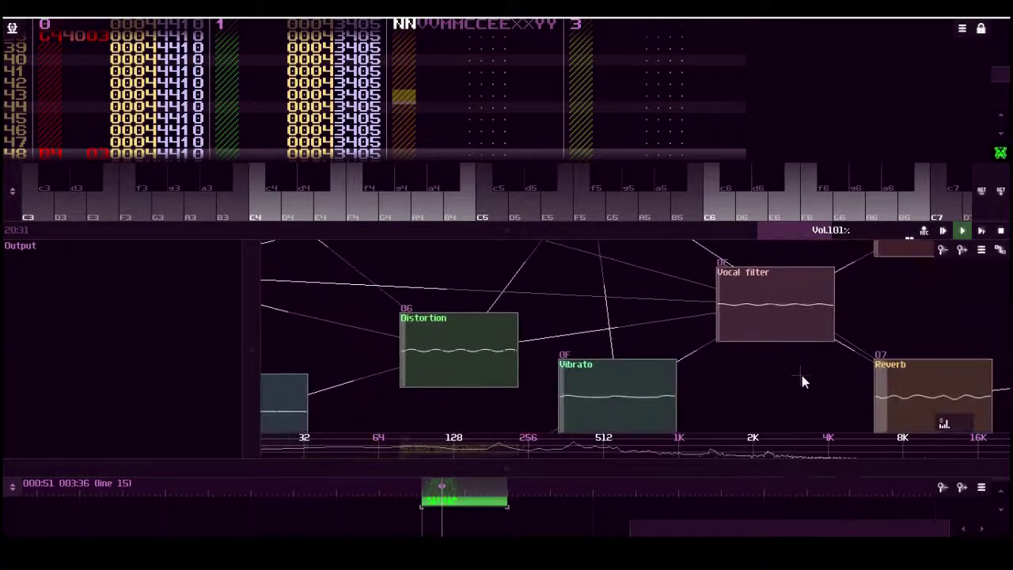
Examine the parameters of the Distortion, the red Analog generator and the Generator modules one after another
{"action": "left_click", "coordinate": [512, 350]}
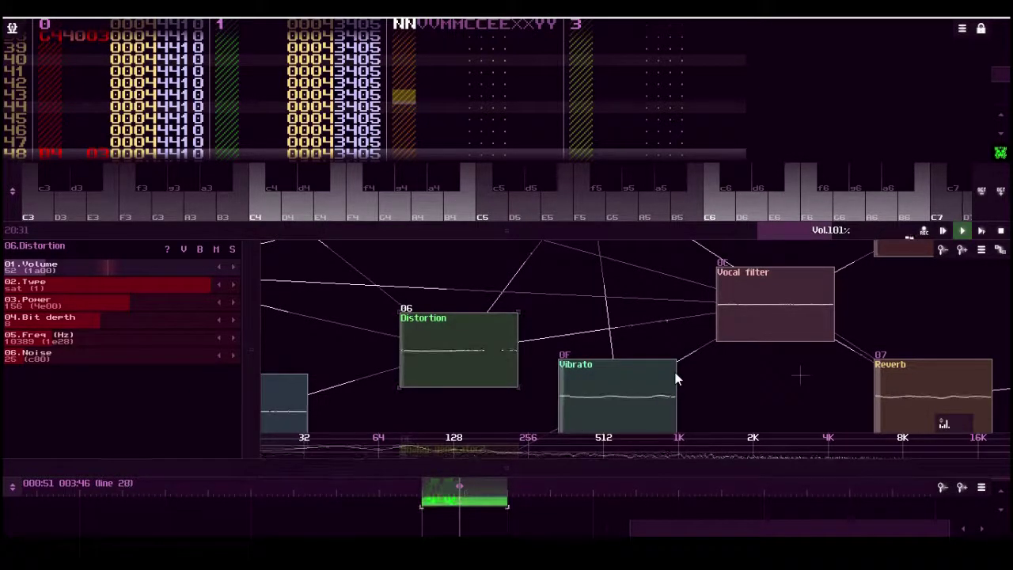
{"action": "left_click_drag", "start_coordinate": [567, 325], "coordinate": [709, 324]}
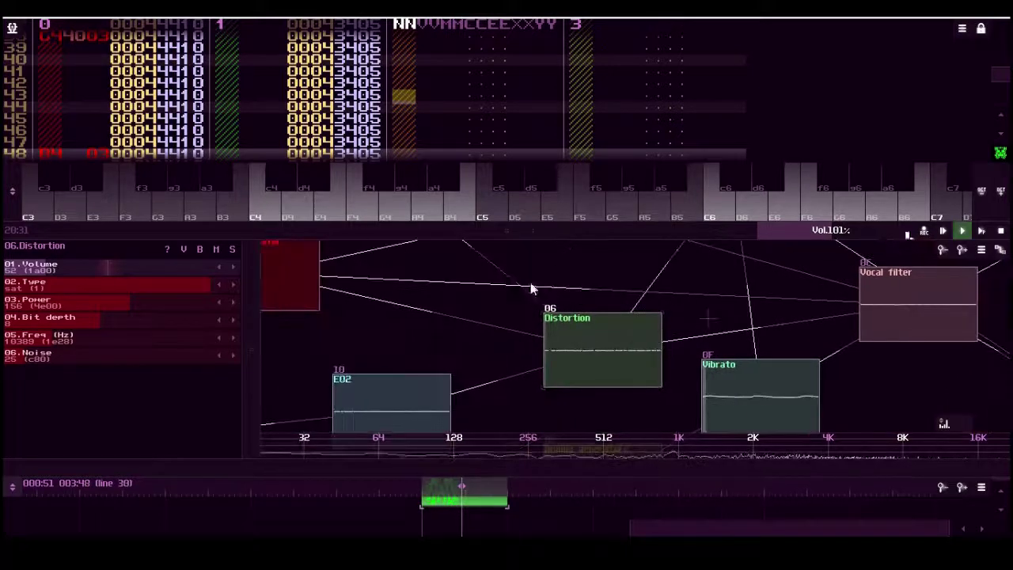
{"action": "left_click_drag", "start_coordinate": [521, 346], "coordinate": [590, 339]}
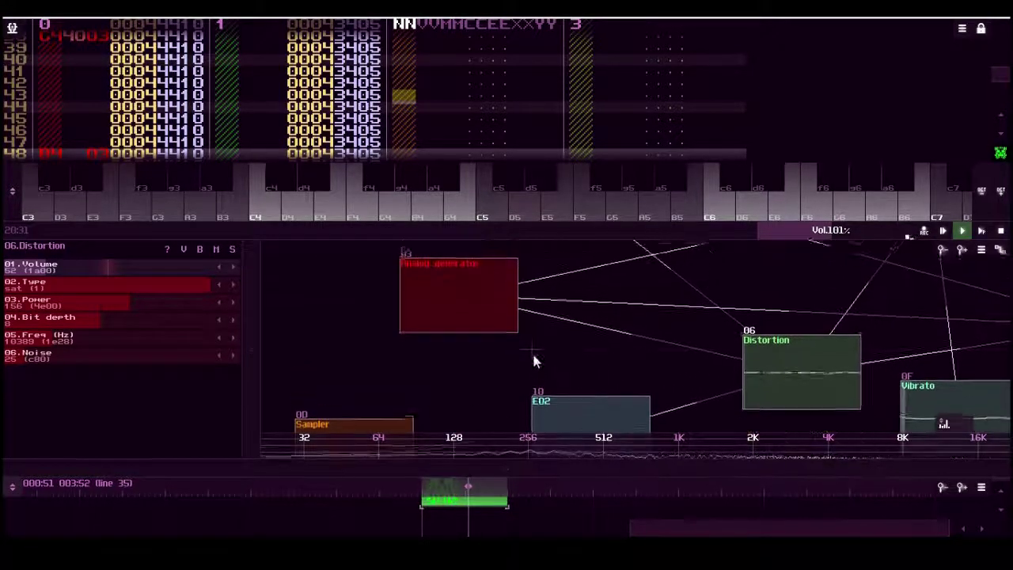
{"action": "left_click", "coordinate": [473, 302]}
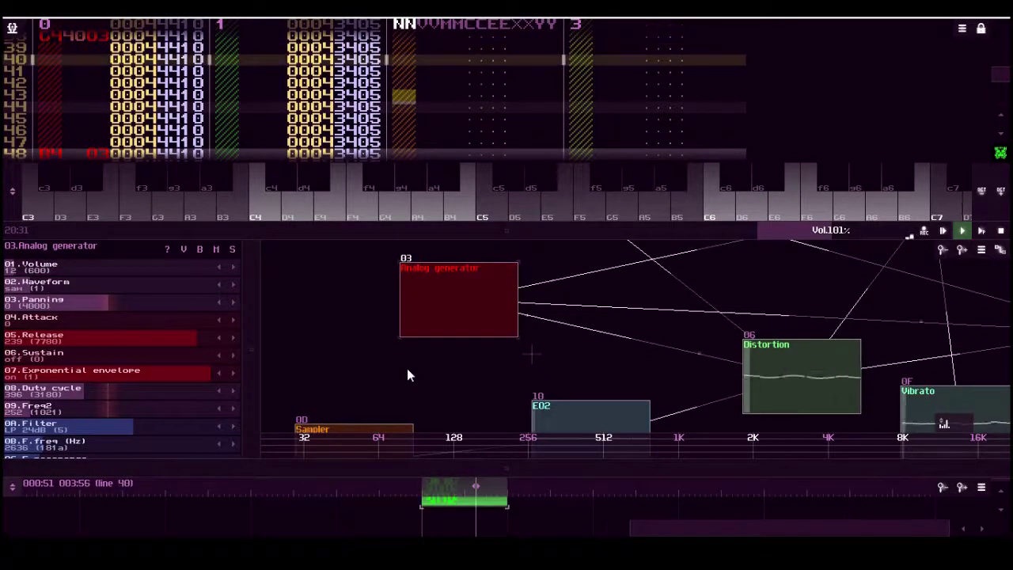
{"action": "left_click_drag", "start_coordinate": [663, 272], "coordinate": [591, 363]}
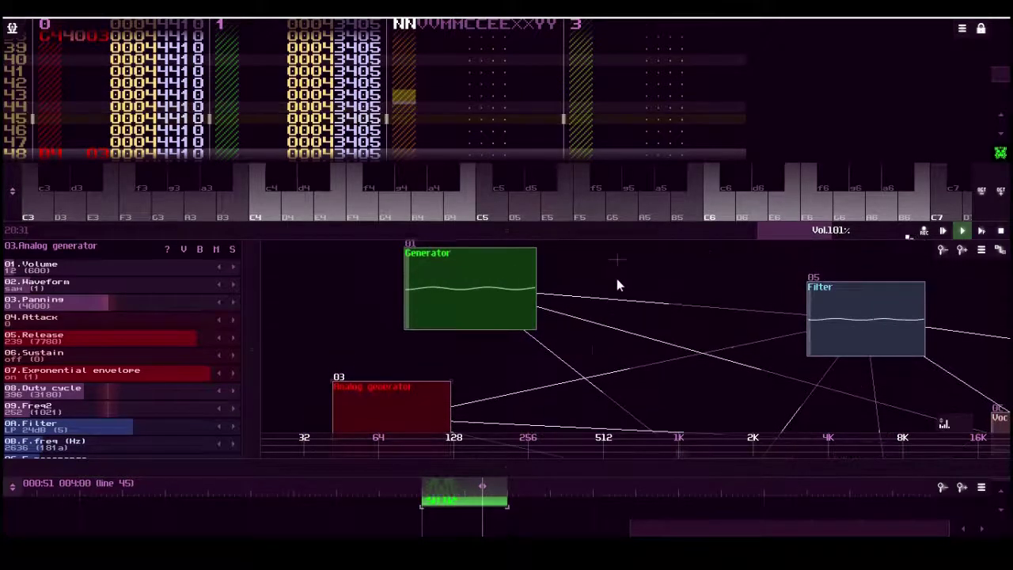
{"action": "left_click_drag", "start_coordinate": [616, 278], "coordinate": [606, 312]}
{"action": "left_click", "coordinate": [487, 340]}
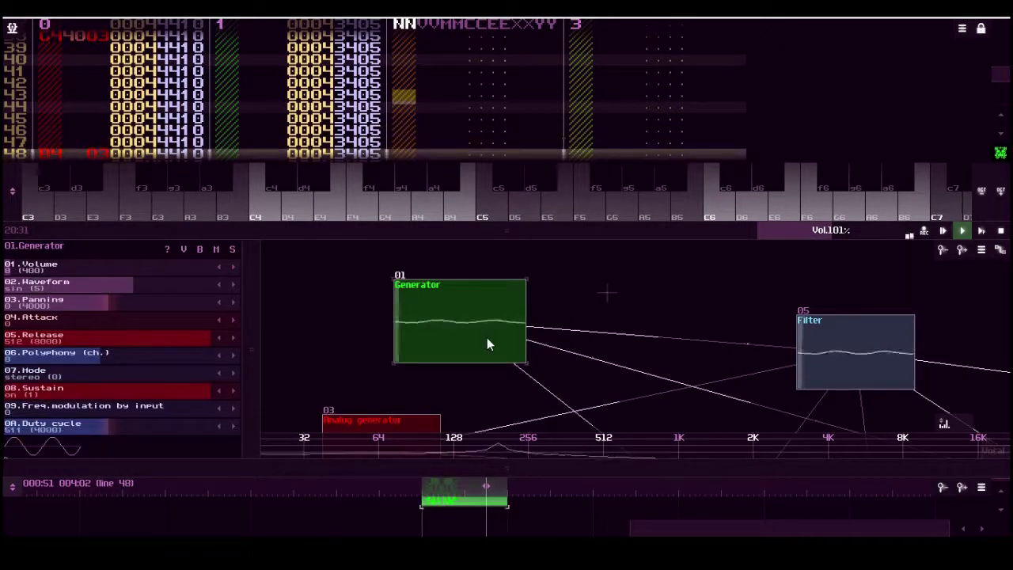
{"action": "left_click_drag", "start_coordinate": [603, 261], "coordinate": [597, 369]}
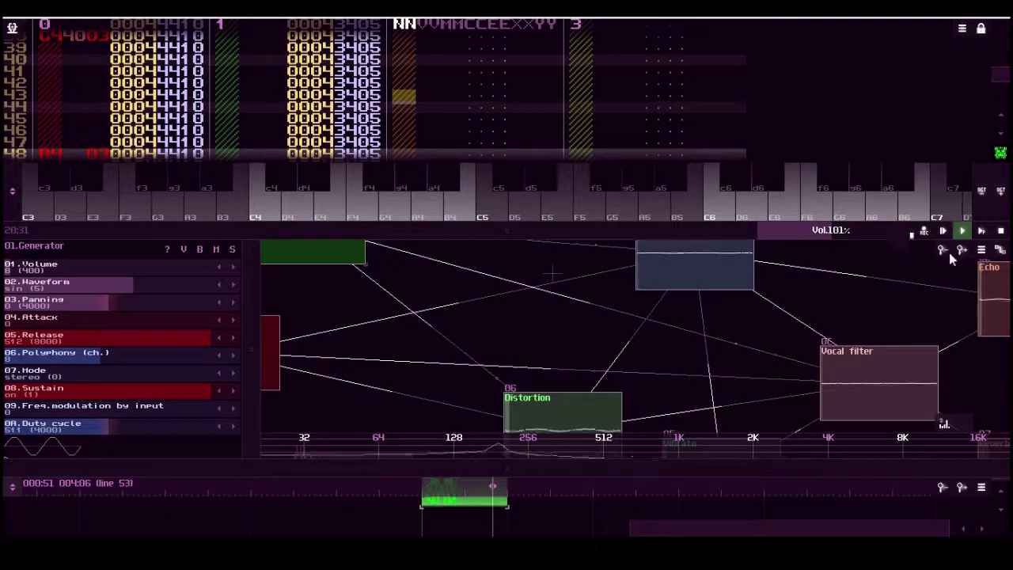
Survey the whole module network, from the Generator and Sampler through to the Output
{"action": "left_click", "coordinate": [946, 250]}
{"action": "left_click", "coordinate": [946, 250]}
{"action": "left_click", "coordinate": [946, 250]}
{"action": "left_click", "coordinate": [946, 250]}
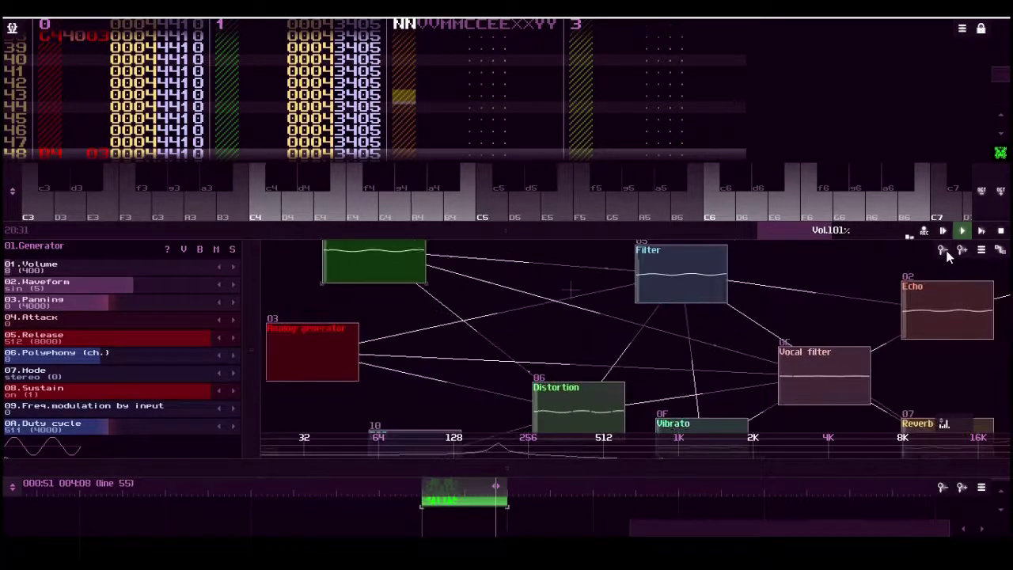
{"action": "left_click", "coordinate": [947, 250]}
{"action": "left_click", "coordinate": [946, 250]}
{"action": "left_click", "coordinate": [946, 250]}
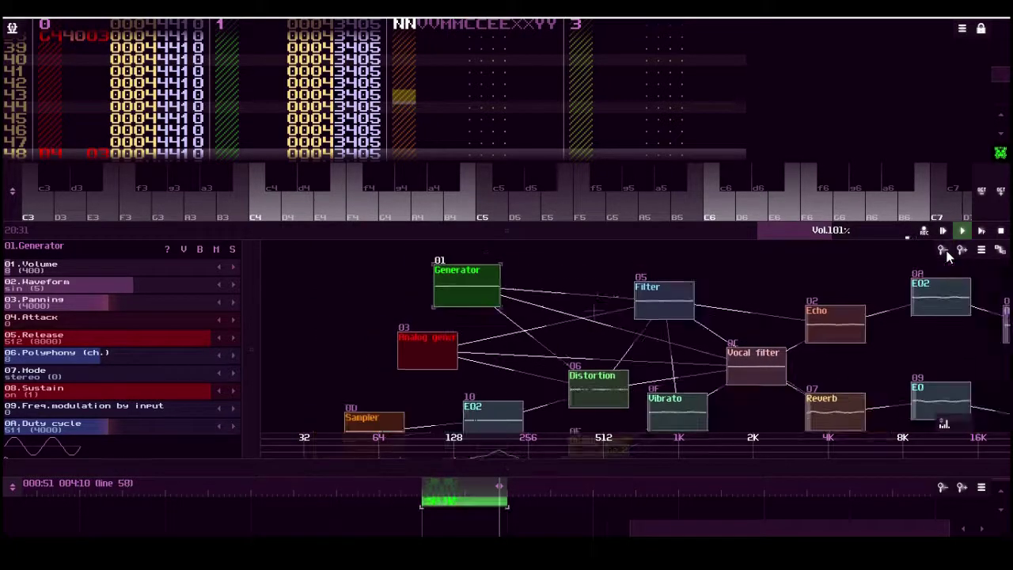
{"action": "left_click", "coordinate": [946, 250]}
{"action": "left_click", "coordinate": [946, 250]}
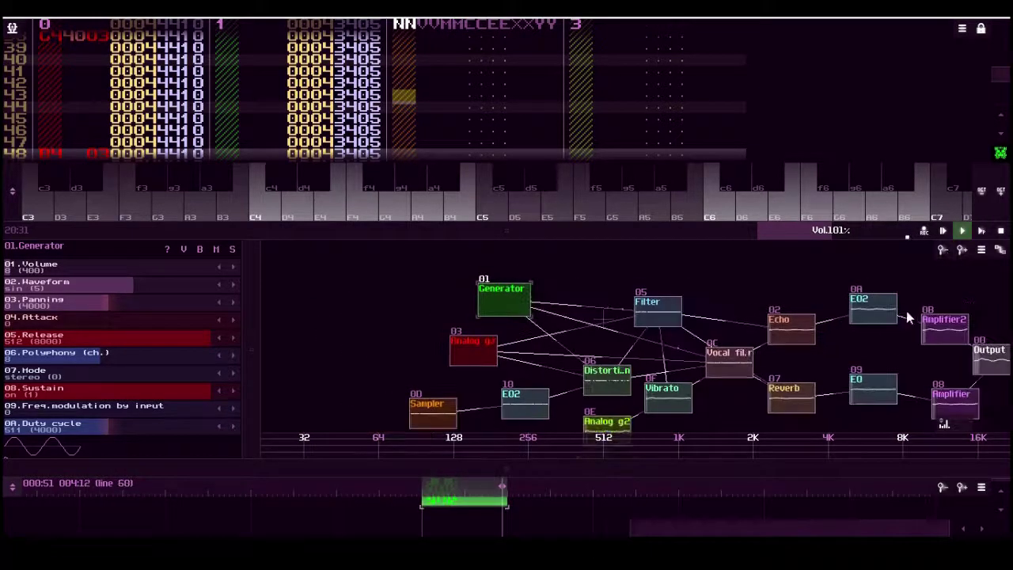
{"action": "left_click_drag", "start_coordinate": [889, 356], "coordinate": [848, 334]}
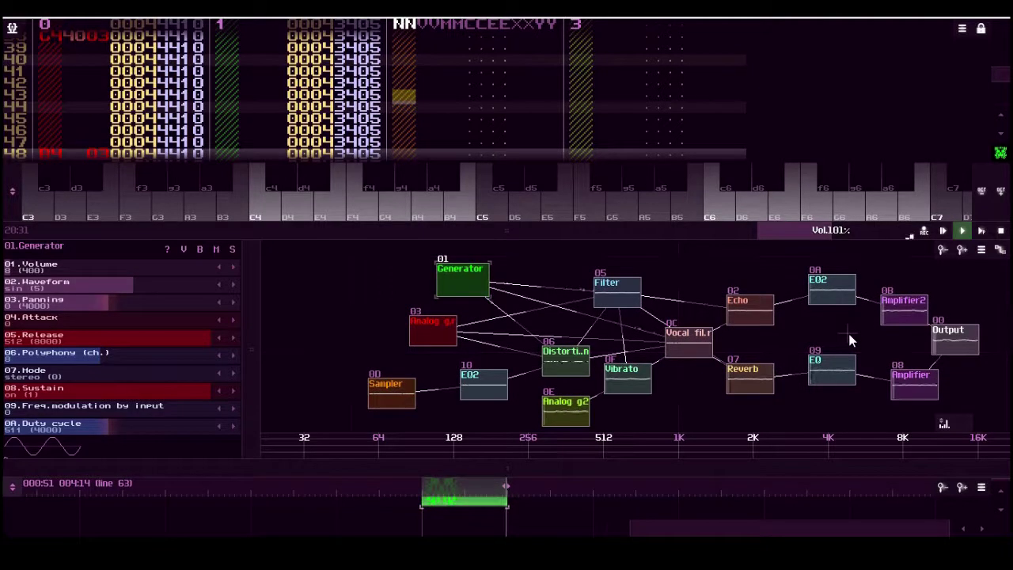
Examine the parameters of Analog generator2 and the frequency spectrum in an enlarged graph
{"action": "left_click", "coordinate": [573, 418]}
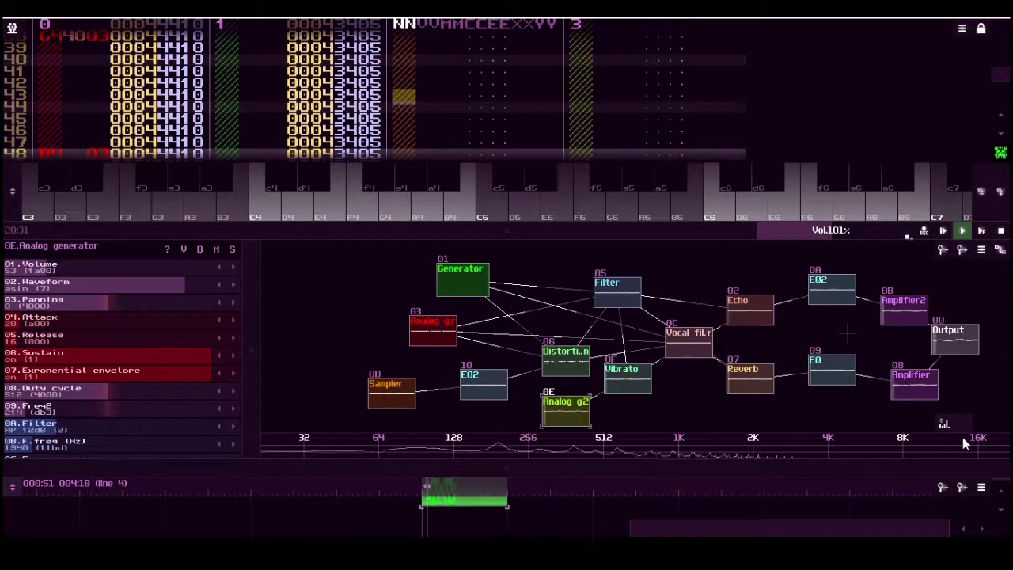
{"action": "left_click_drag", "start_coordinate": [951, 416], "coordinate": [936, 336]}
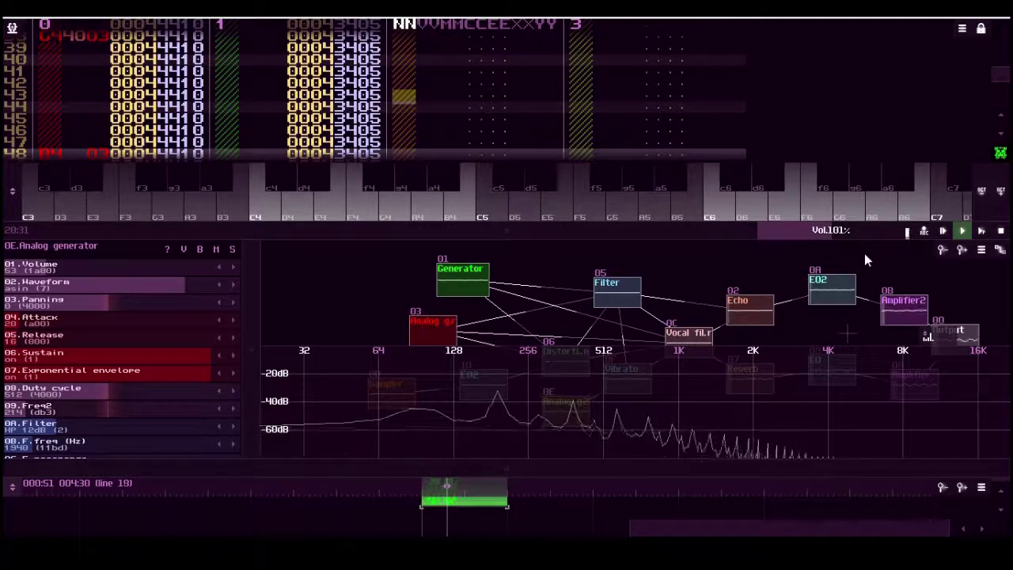
{"action": "left_click_drag", "start_coordinate": [864, 253], "coordinate": [870, 253]}
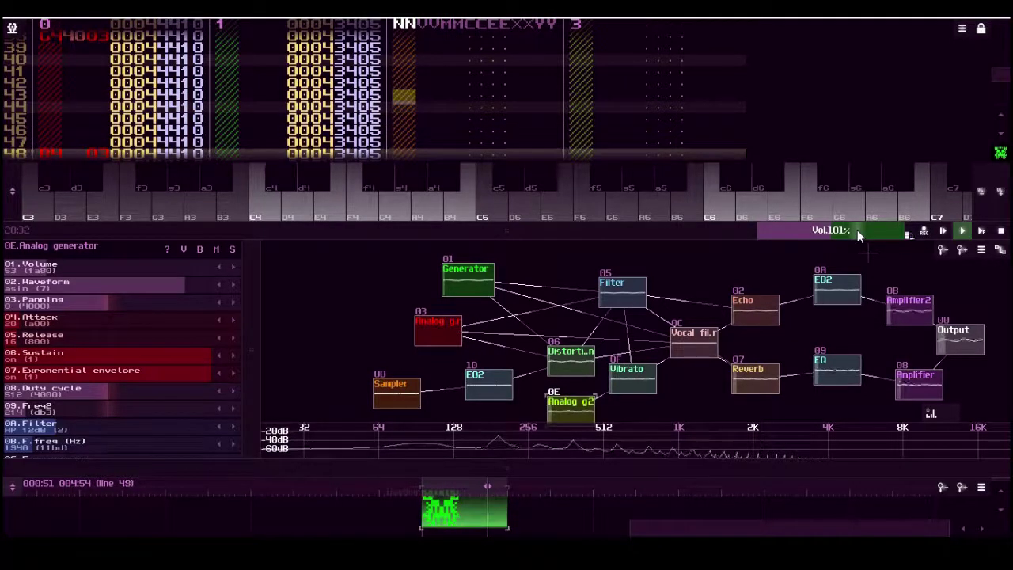
Gradually fade the master volume out to 0%
{"action": "scroll", "coordinate": [856, 229], "scroll_direction": "down", "scroll_amount": 1}
{"action": "mouse_move", "coordinate": [855, 230]}
{"action": "left_mouse_down"}
{"action": "mouse_move", "coordinate": [819, 231]}
{"action": "mouse_move", "coordinate": [851, 228]}
{"action": "mouse_move", "coordinate": [838, 231]}
{"action": "left_mouse_up"}
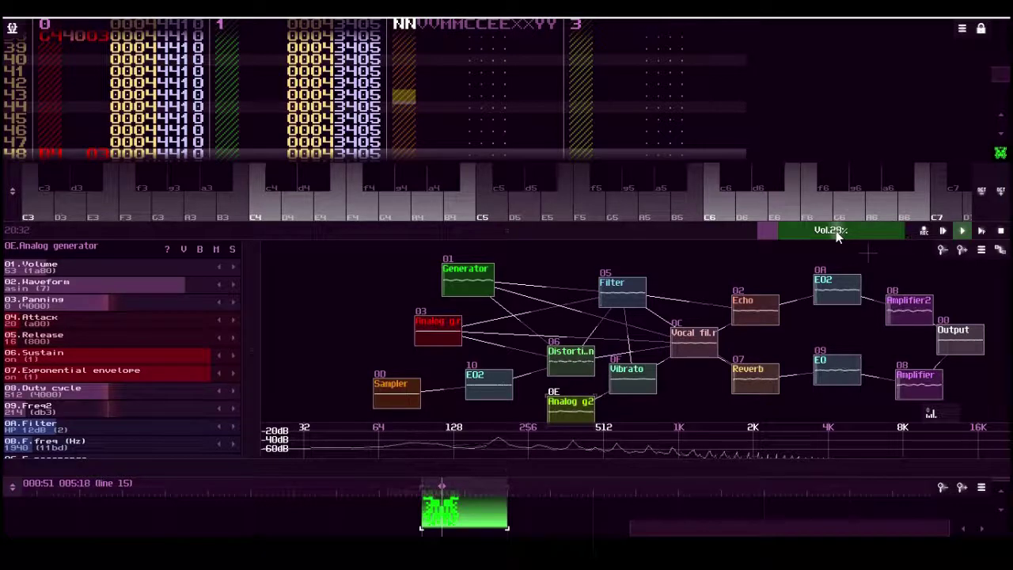
{"action": "left_click_drag", "start_coordinate": [836, 230], "coordinate": [812, 232]}
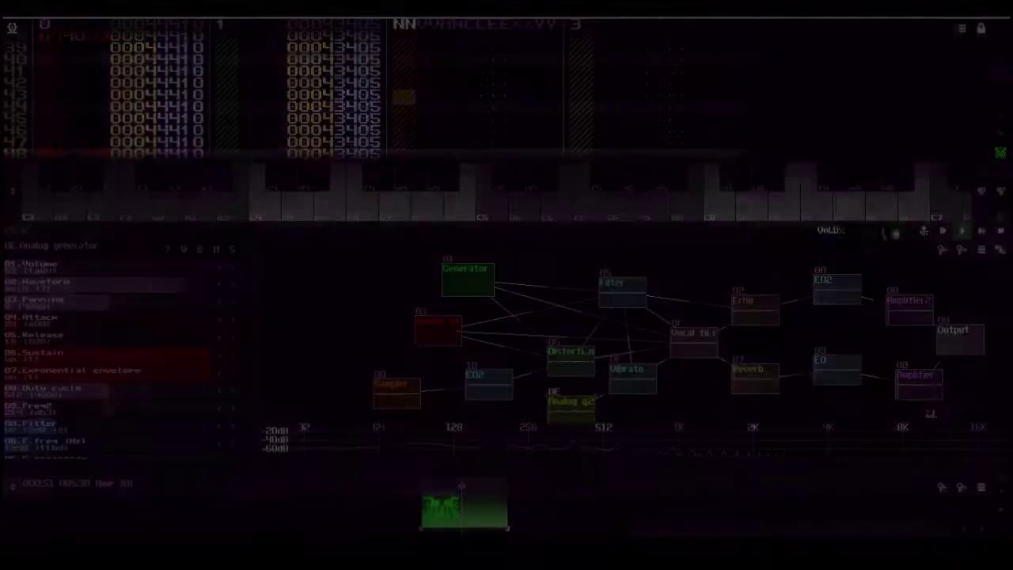